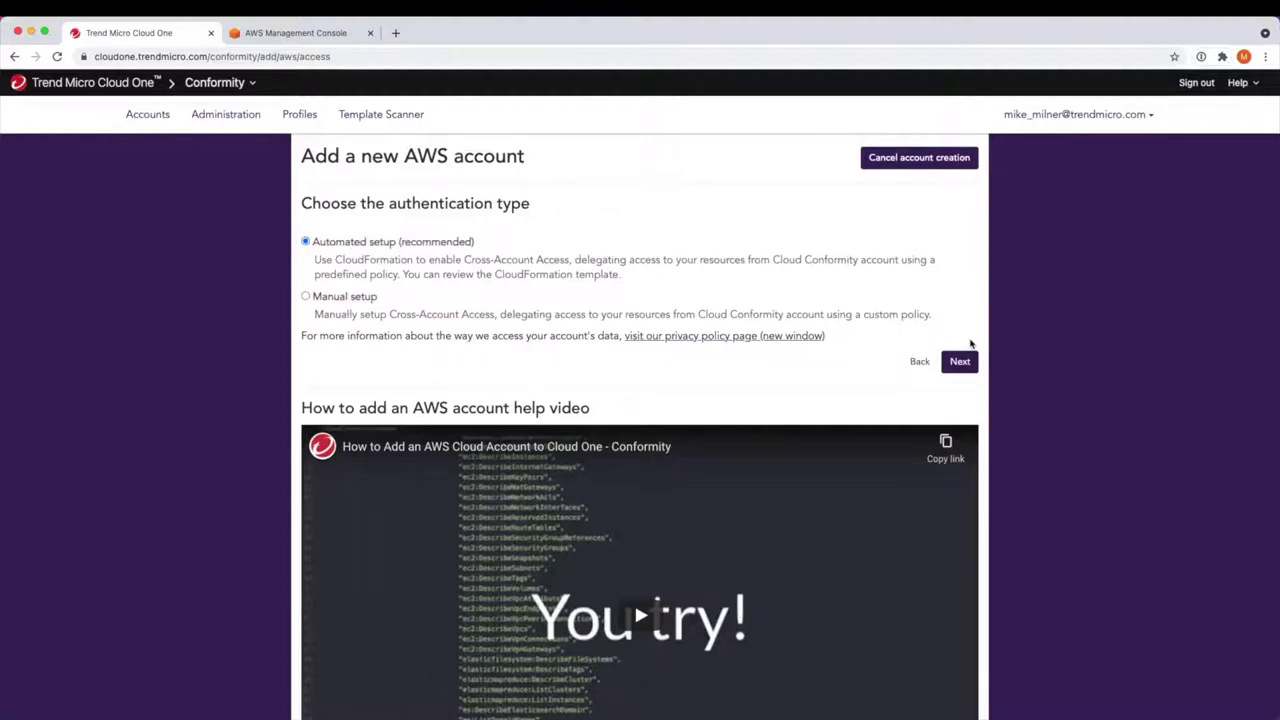
Step: Proceed with automated setup and launch the CloudConformity CloudFormation stack, acknowledging that IAM resources with custom names might be created
left_click(960, 362)
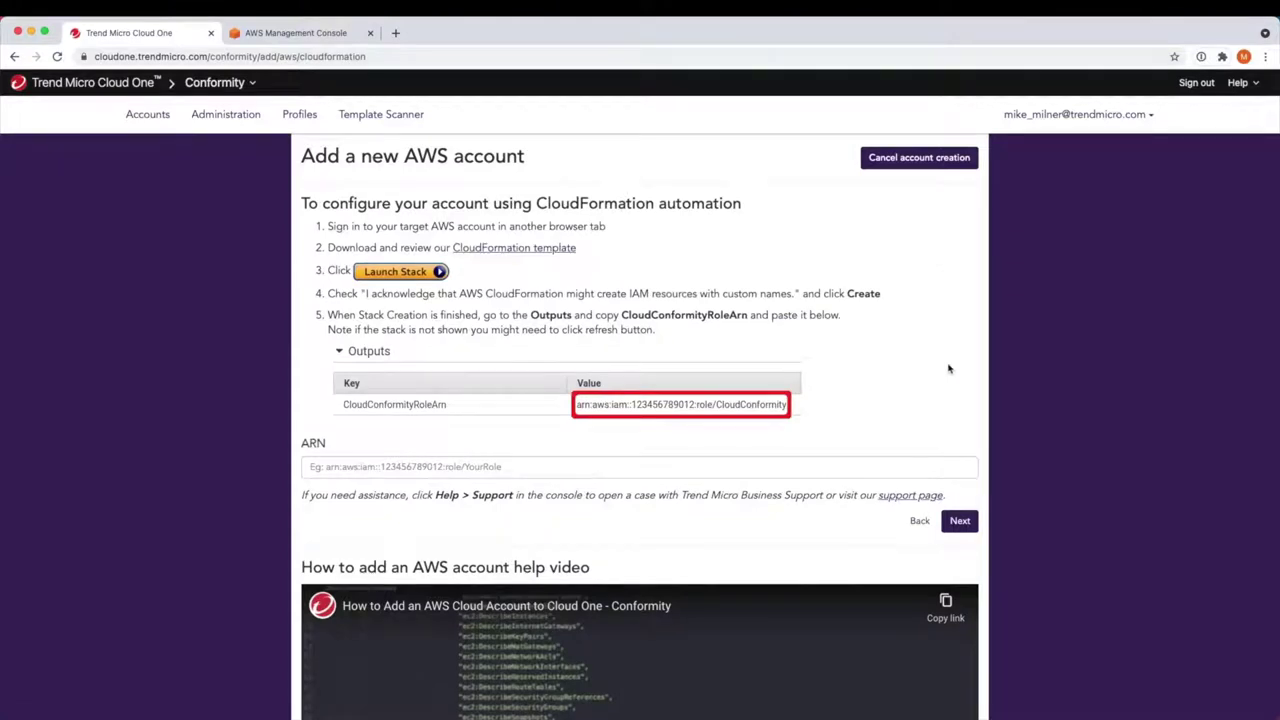
left_click(405, 273)
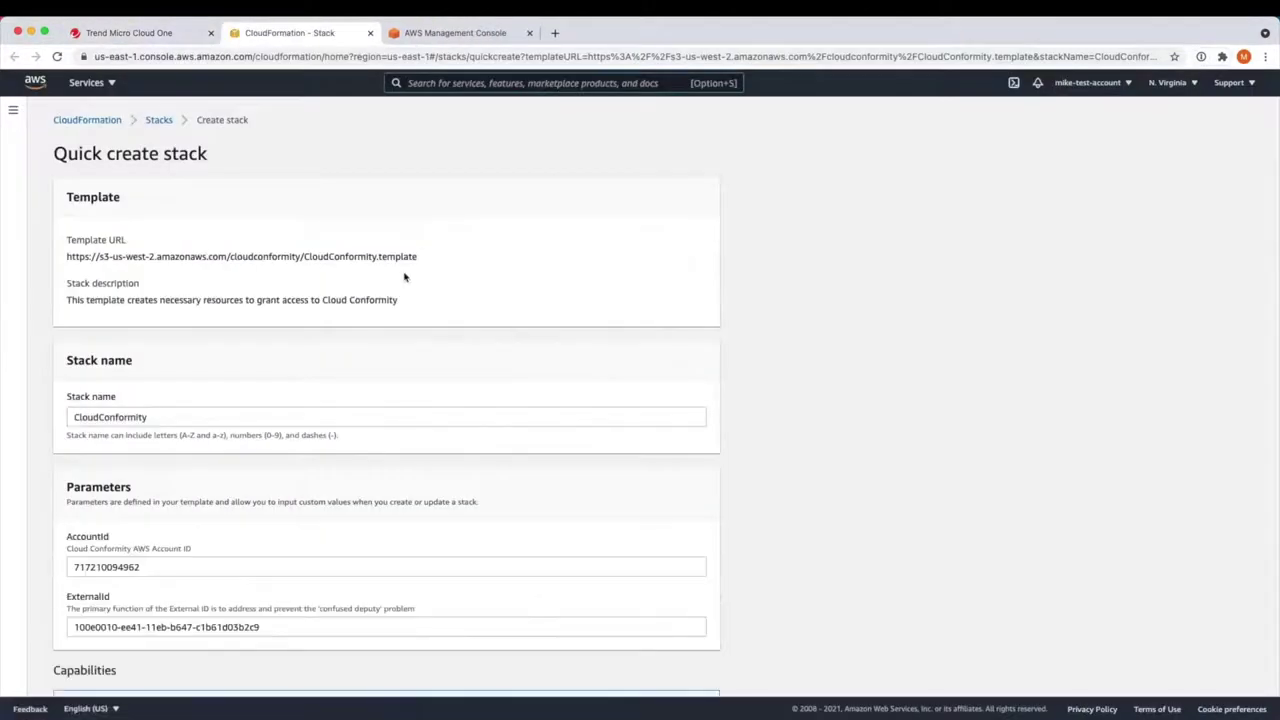
scroll(478, 462, "down", 3)
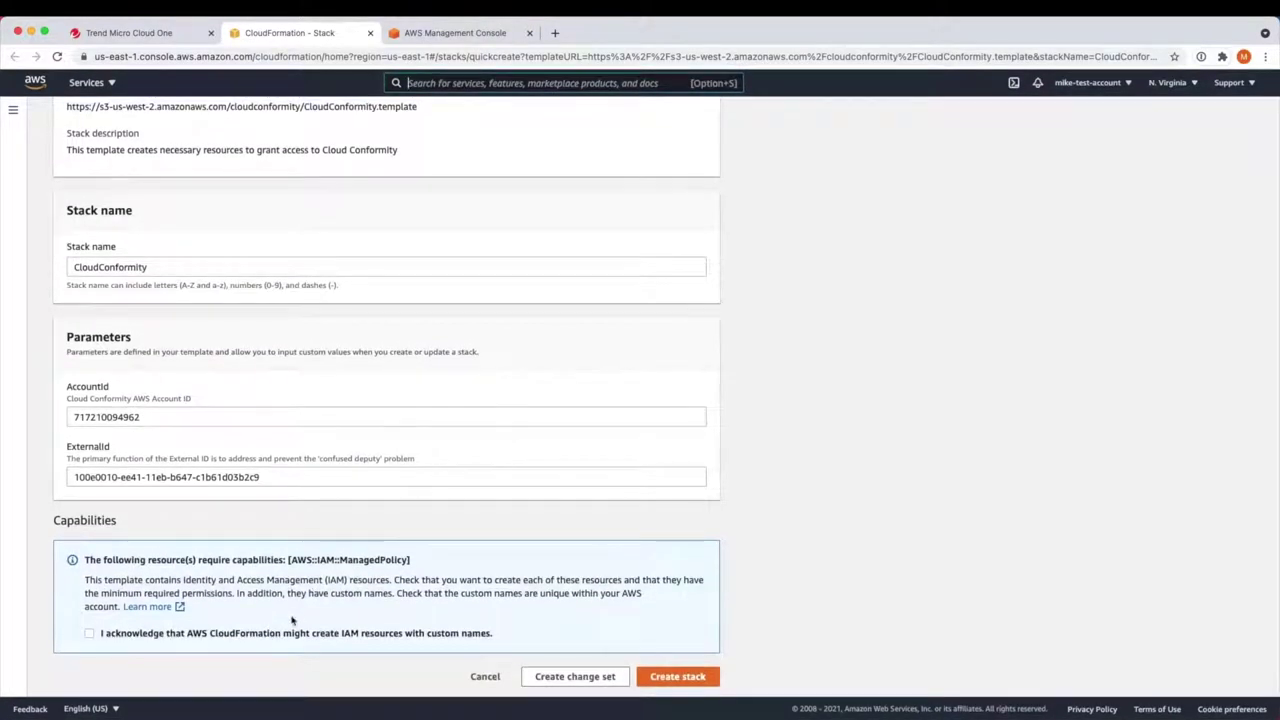
left_click(280, 638)
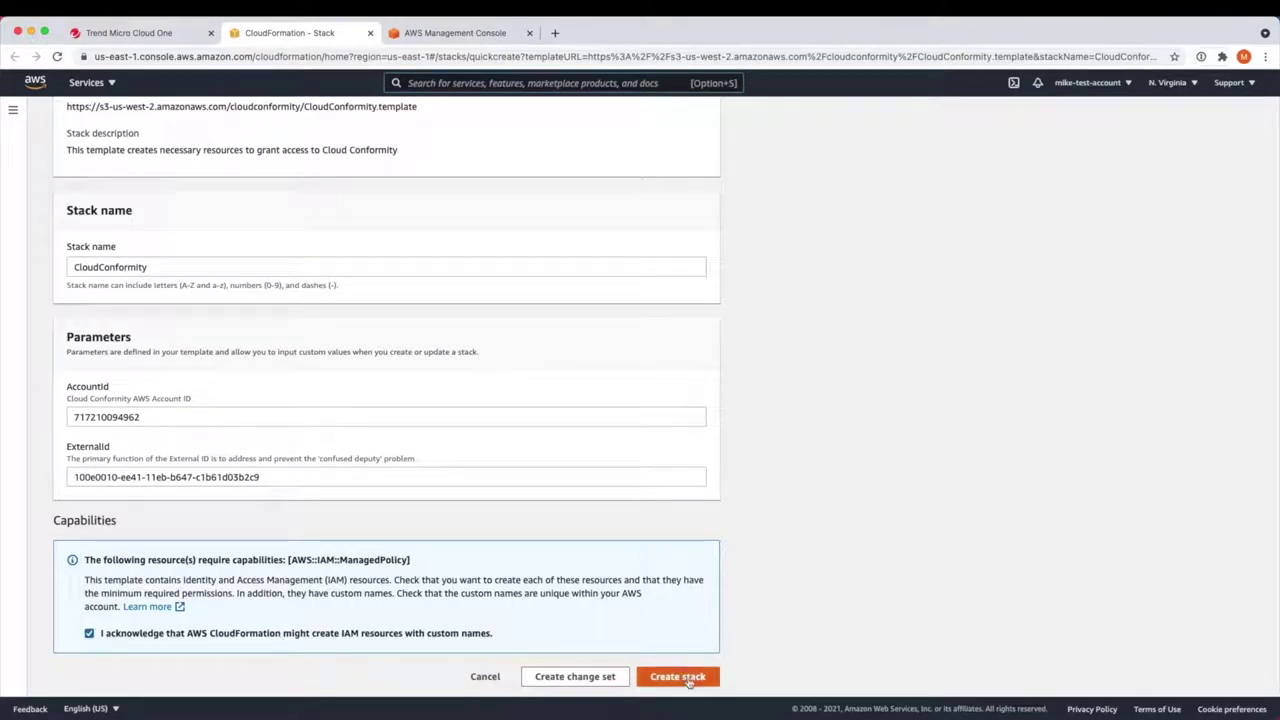
left_click(689, 677)
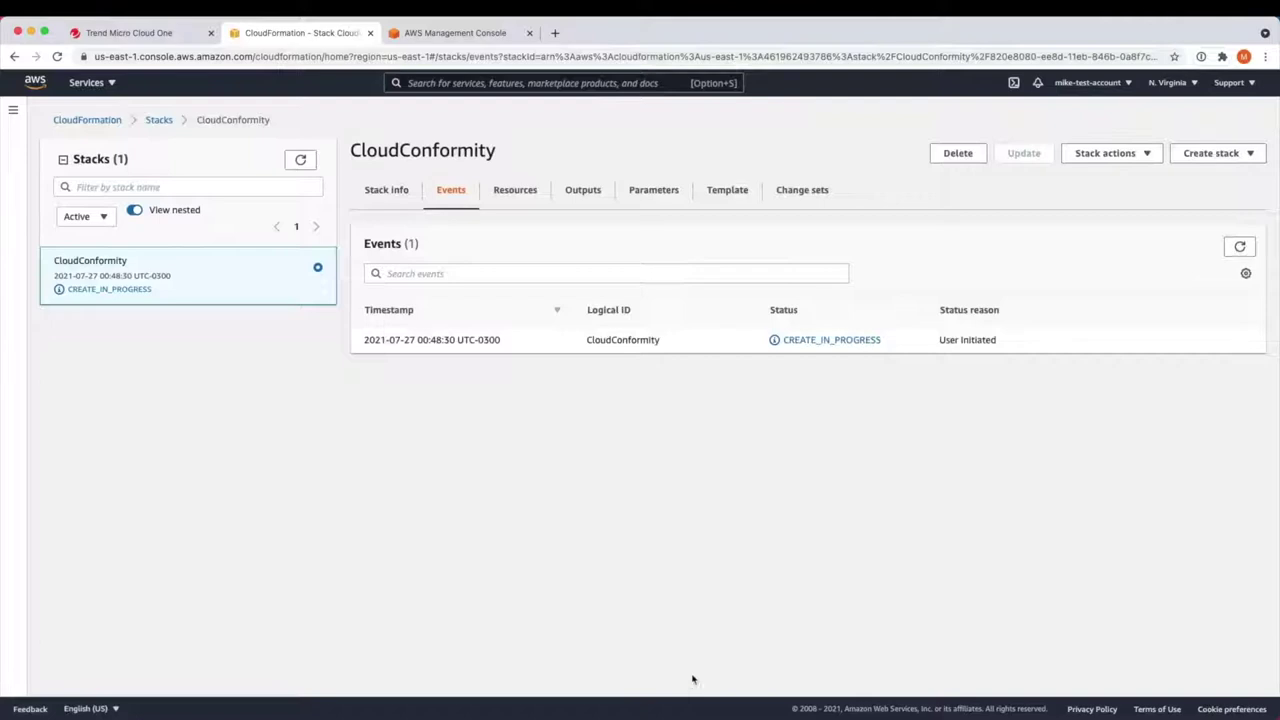
Step: Refresh the stack's events until creation completes, and copy the CloudConformityRoleArn value from its outputs
left_click(1240, 247)
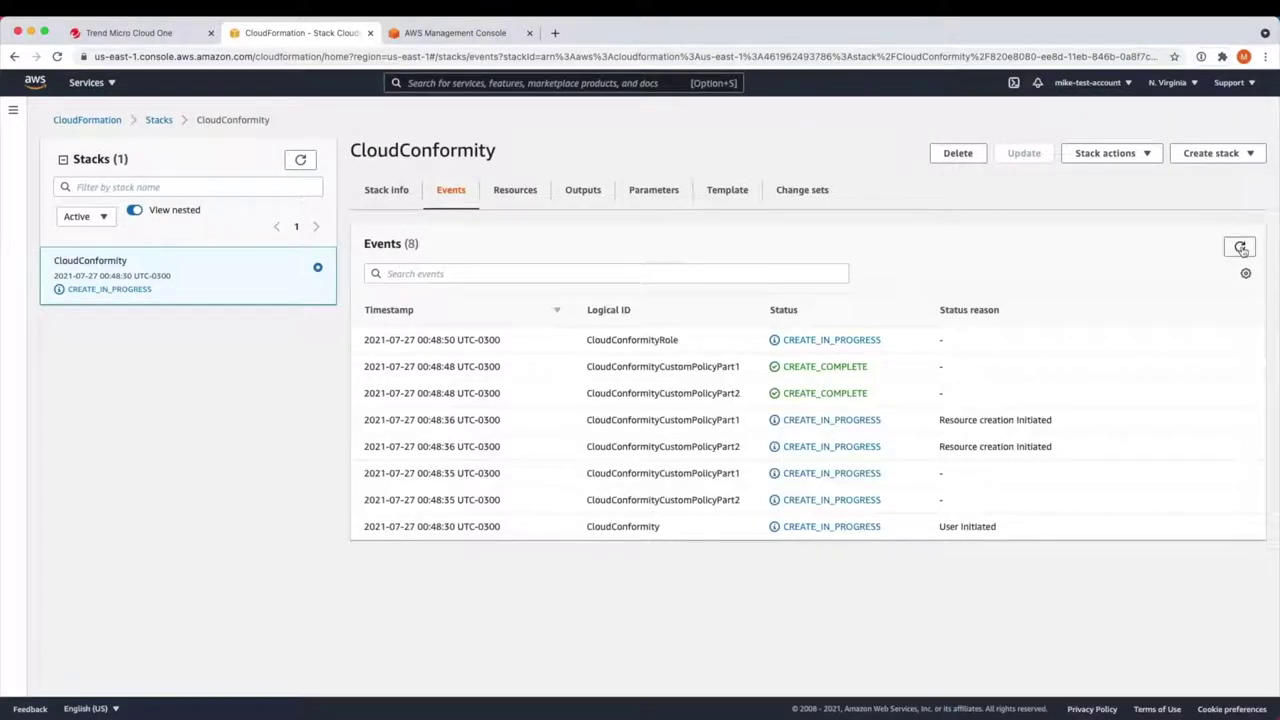
left_click(1240, 247)
left_click(1240, 247)
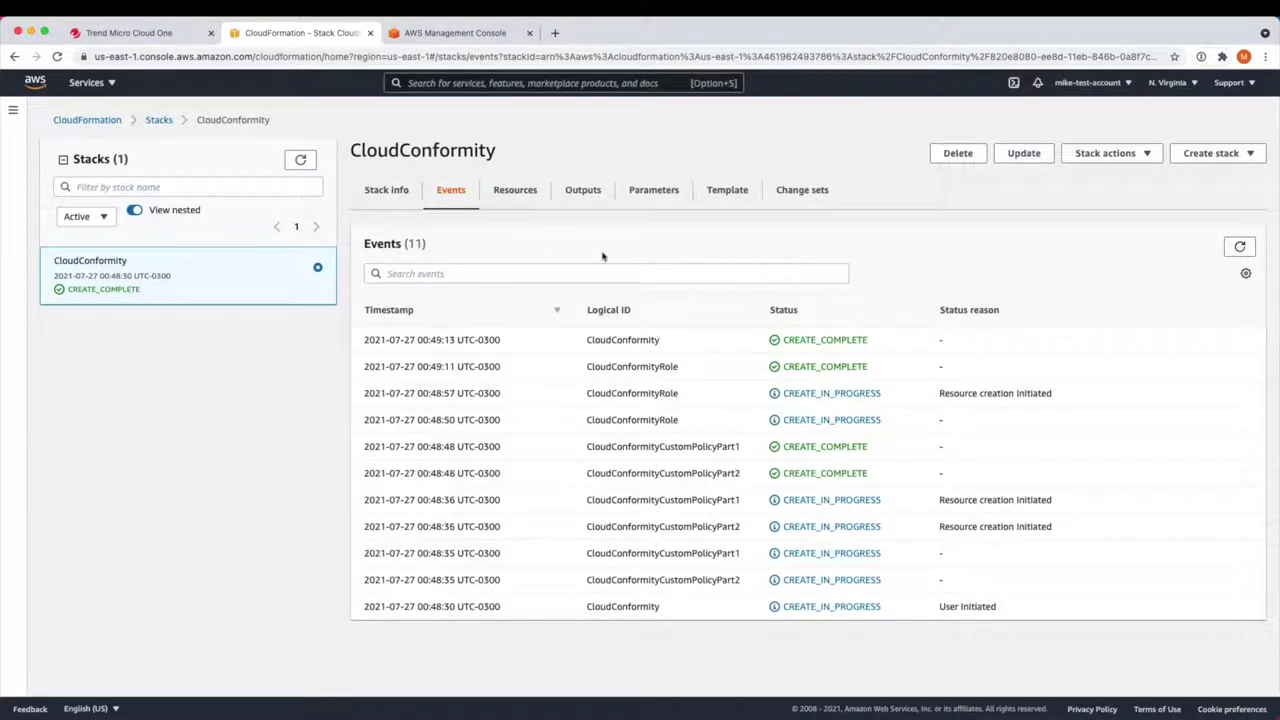
left_click(583, 190)
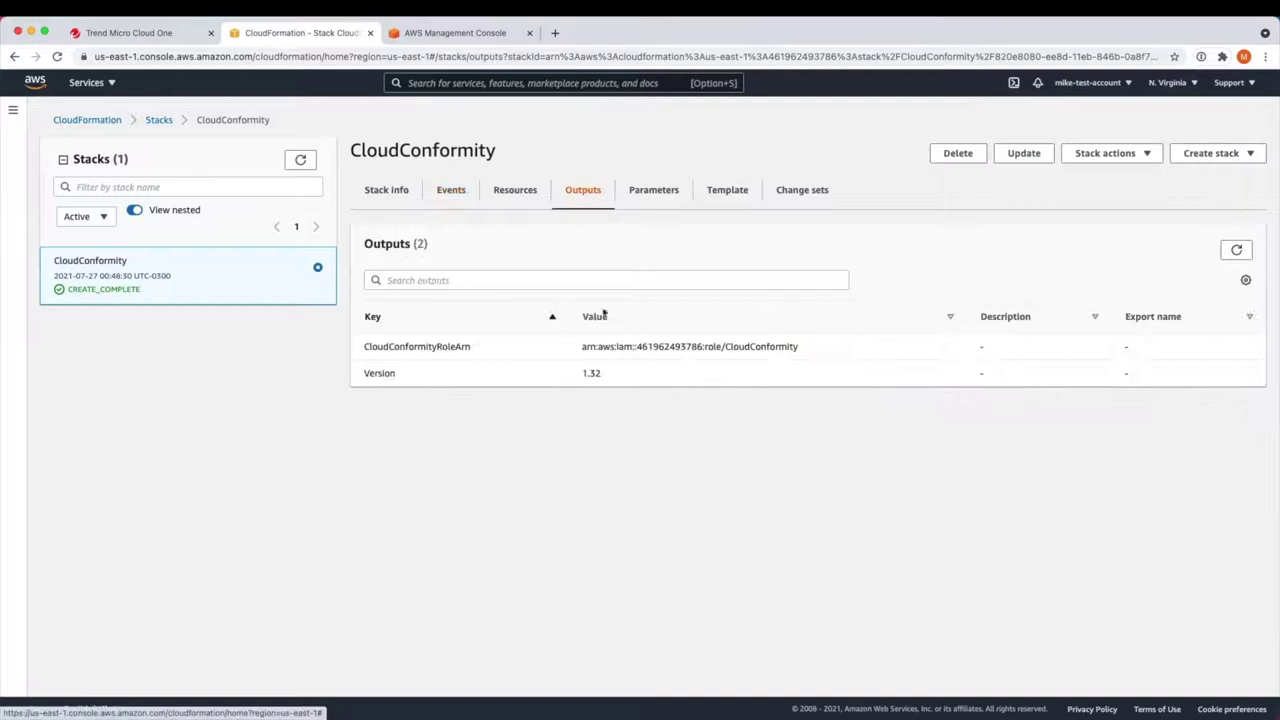
left_click_drag(582, 346, 803, 347)
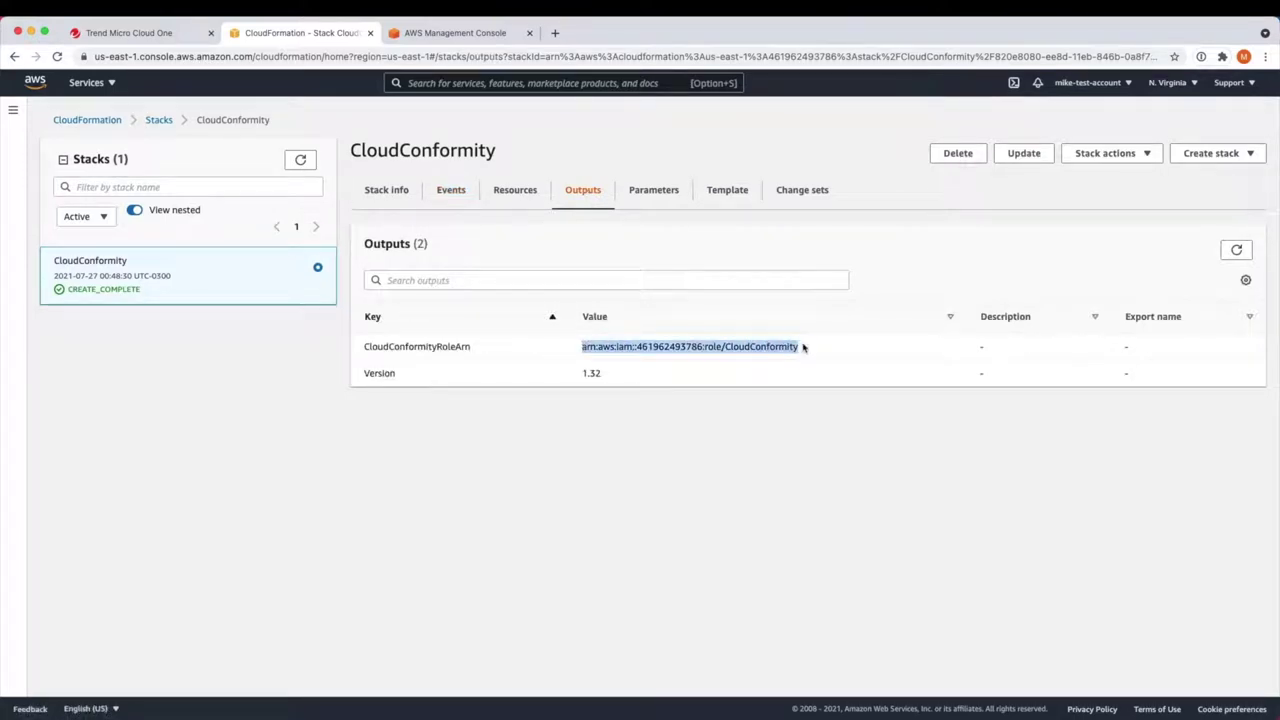
Step: Paste the copied role ARN into the new AWS account's setup in Trend Micro Cloud One Conformity and finish adding the account
left_click(120, 33)
left_click(425, 466)
key("ctrl+v")
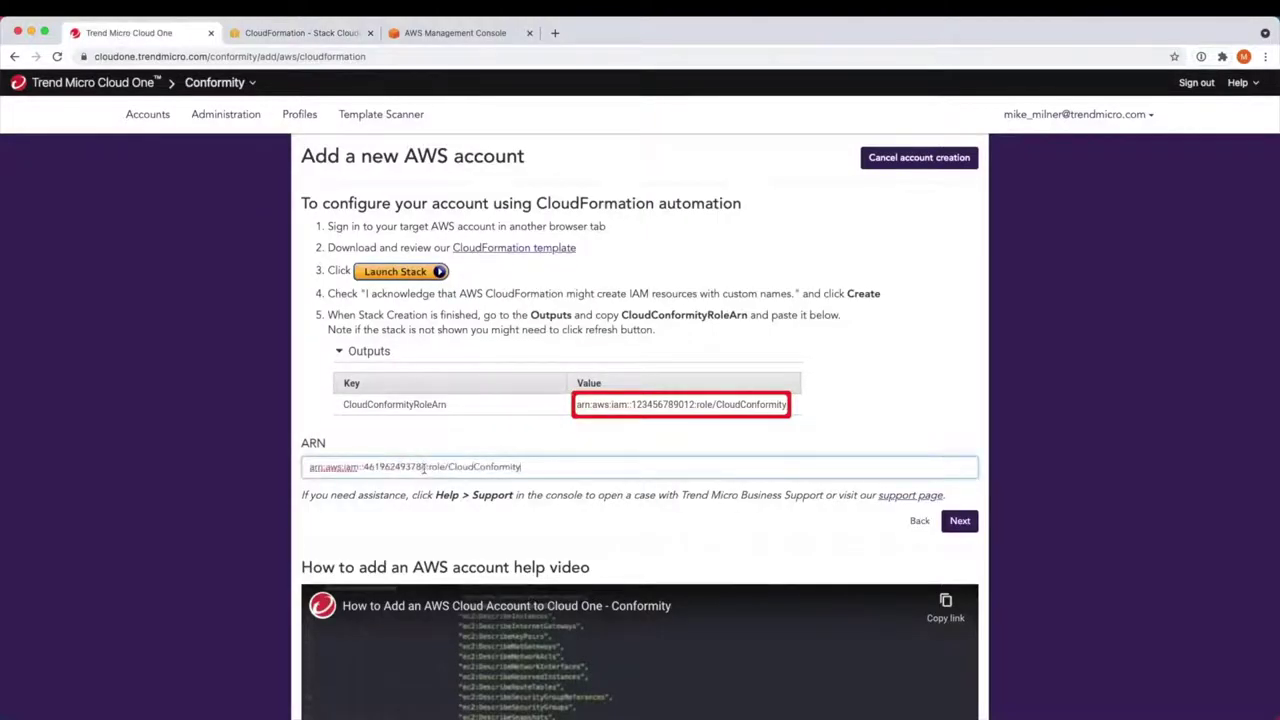
left_click(967, 524)
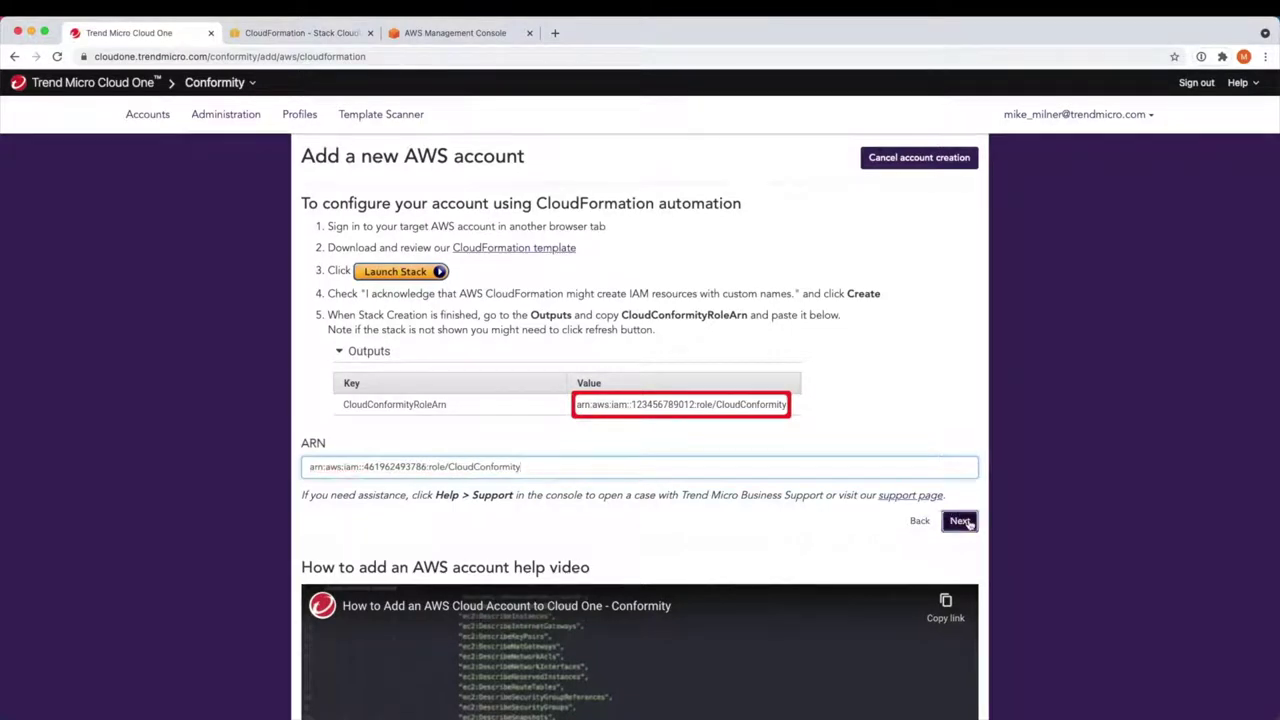
left_click(967, 522)
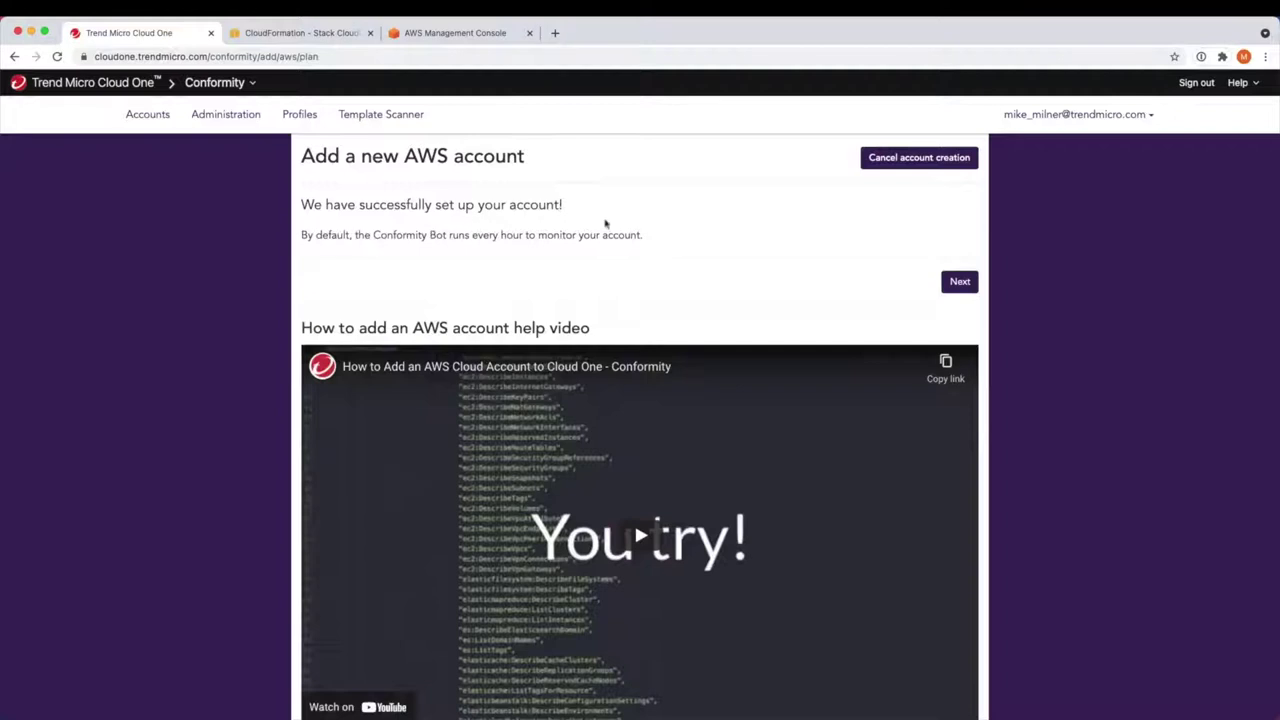
left_click(961, 282)
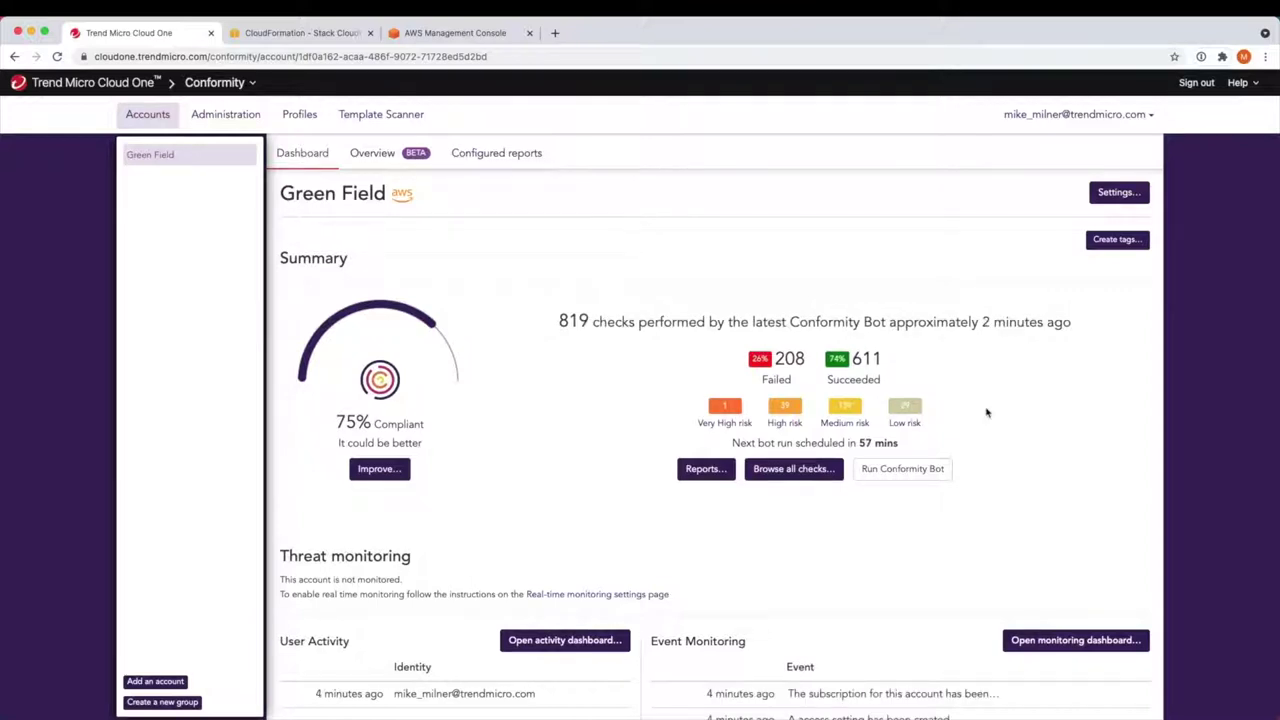
Step: Open the resolution guide for the CloudTrail Enabled rule from the account's most critical failures
scroll(986, 412, "down", 15)
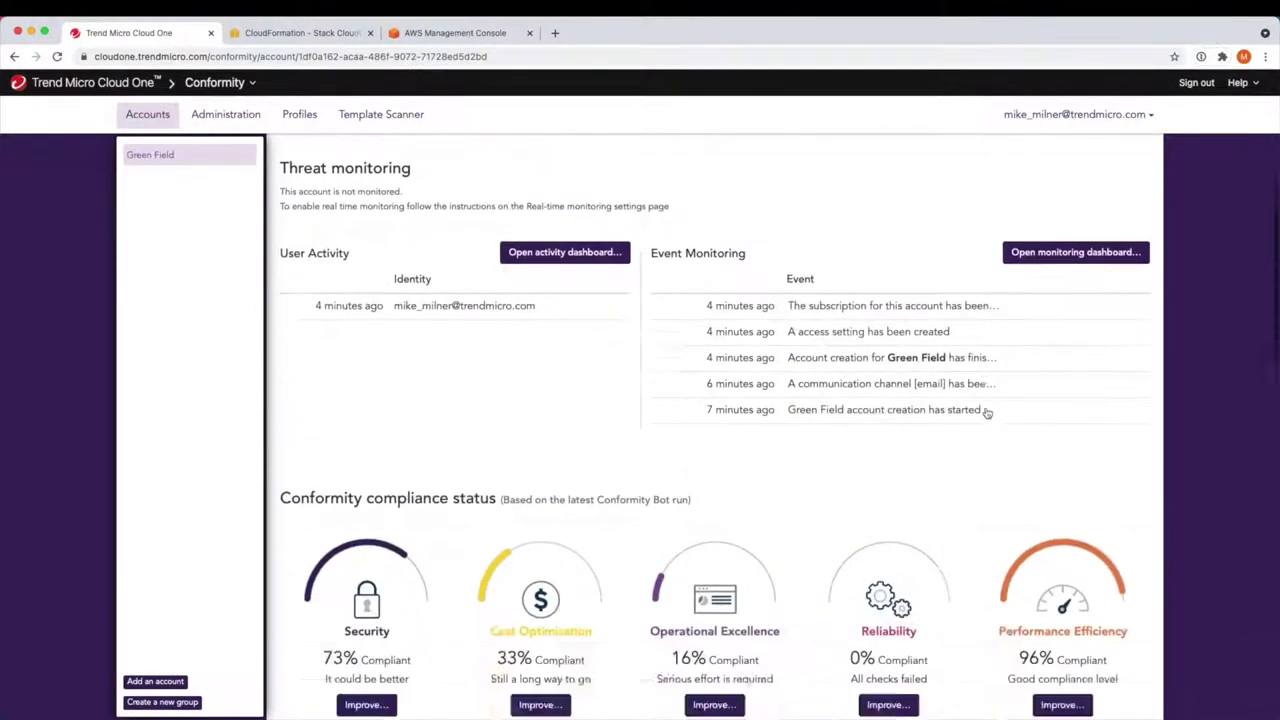
scroll(986, 412, "down", 3)
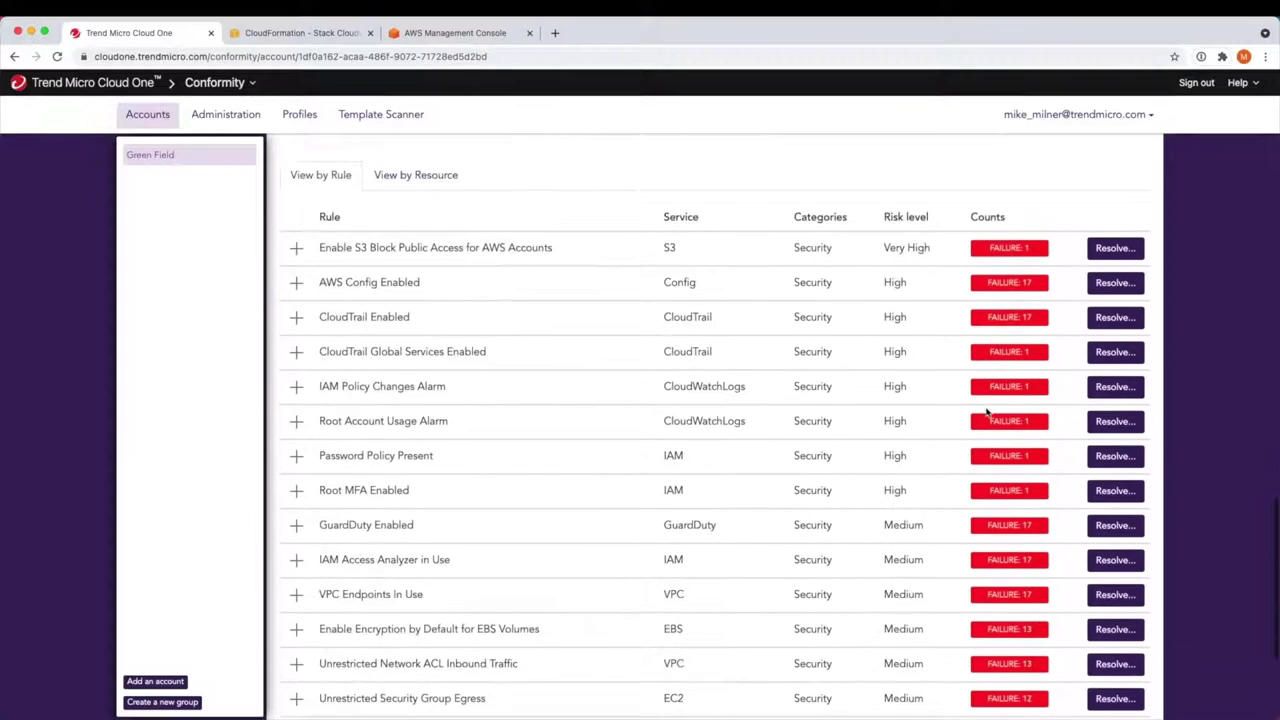
scroll(800, 405, "up", 1)
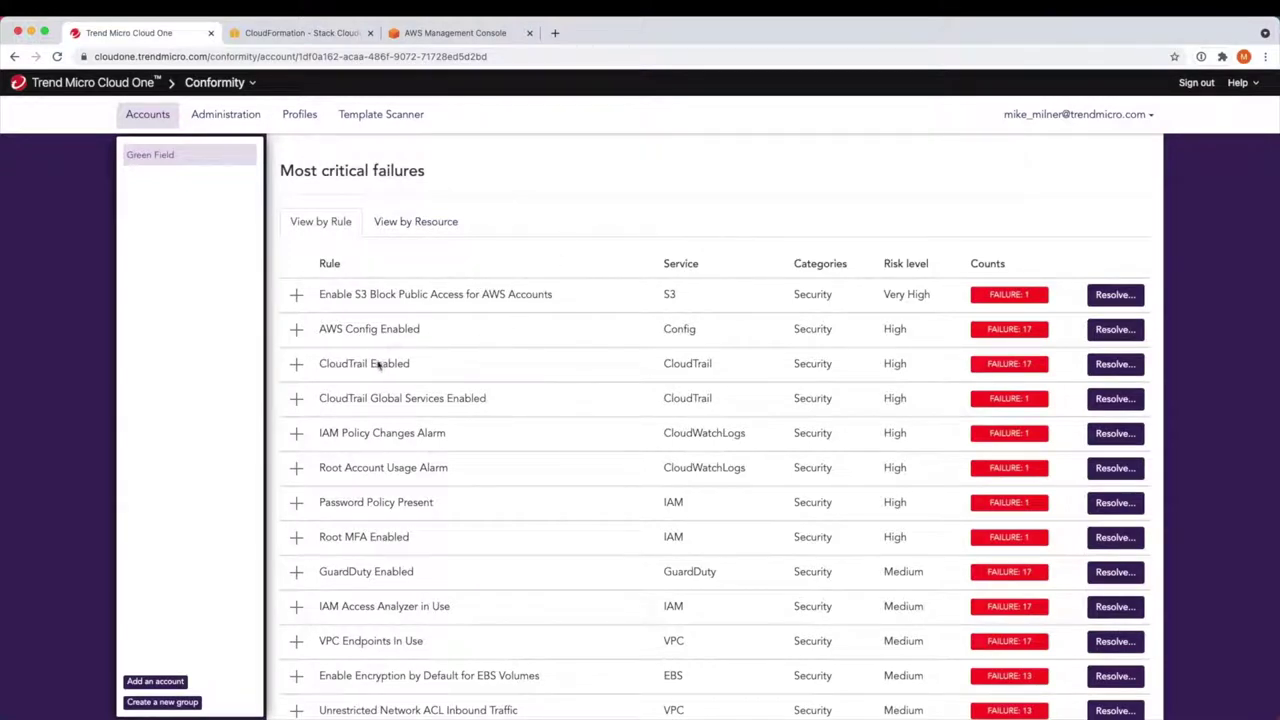
left_click(1108, 366)
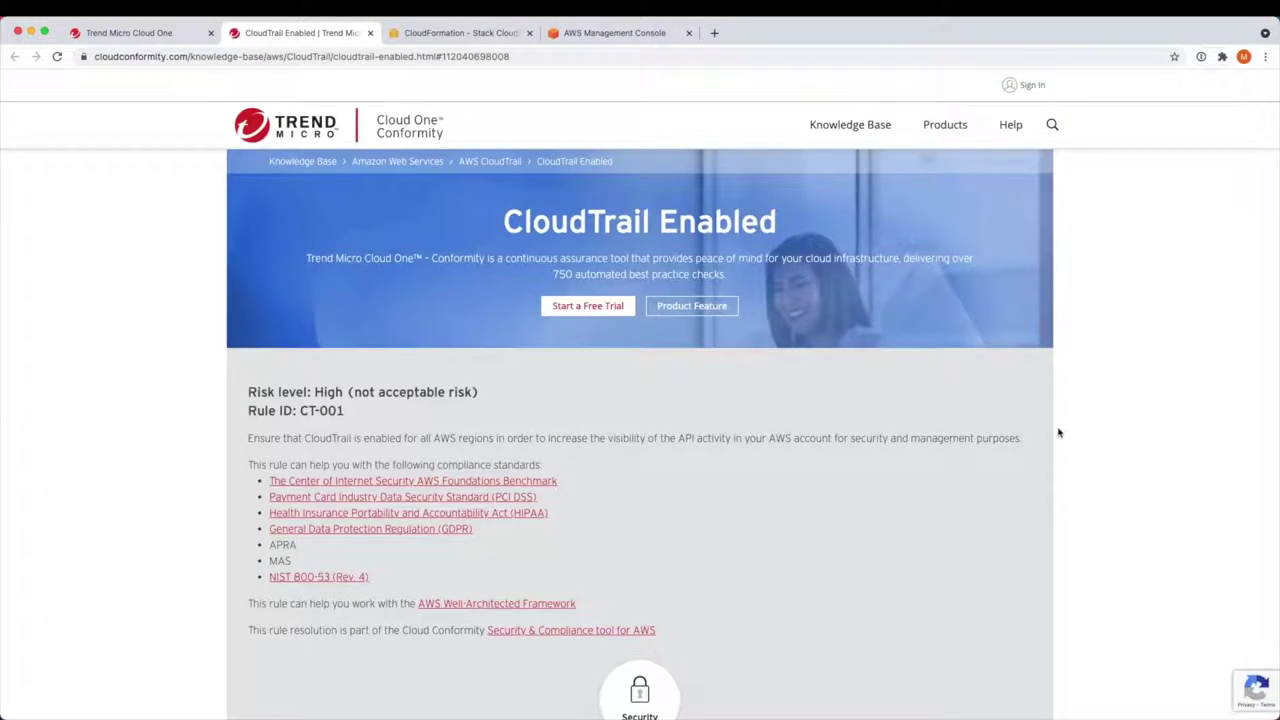
Step: Read the CloudTrail Enabled article, including its compliance standards, audit instructions, remediation steps for AWS Console and CLI, and references
scroll(1059, 432, "down", 2)
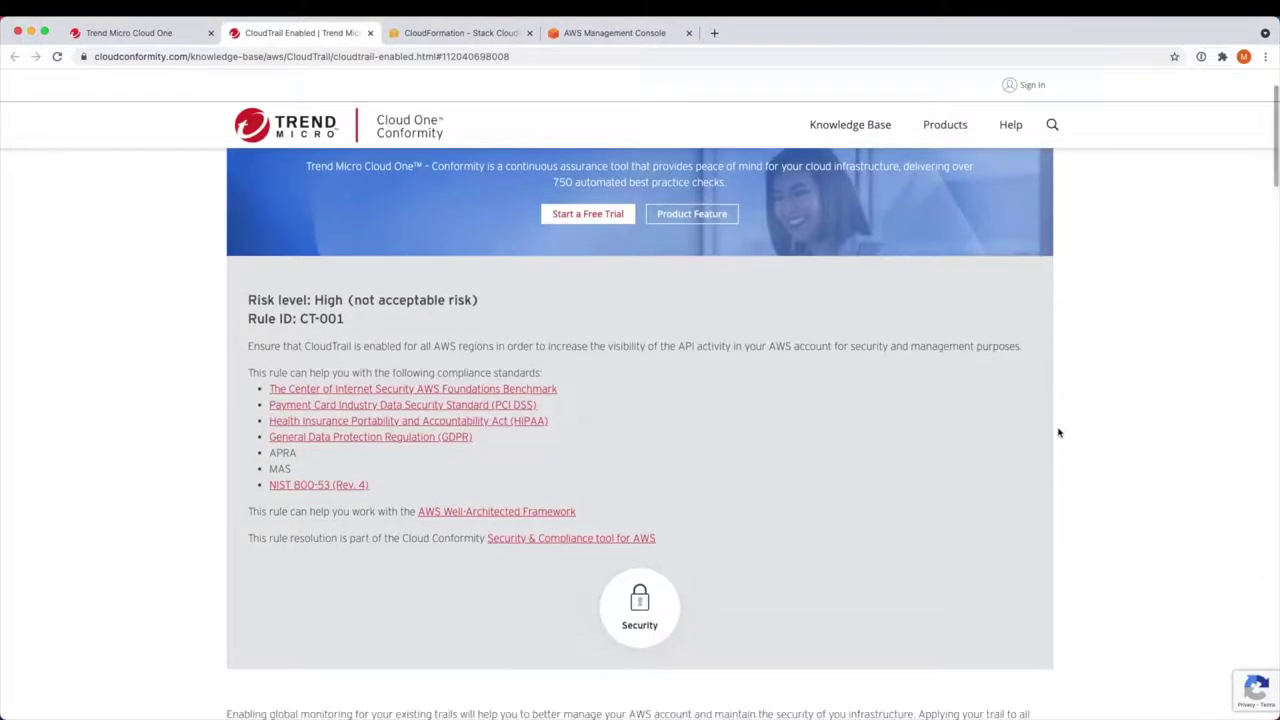
scroll(1059, 432, "down", 5)
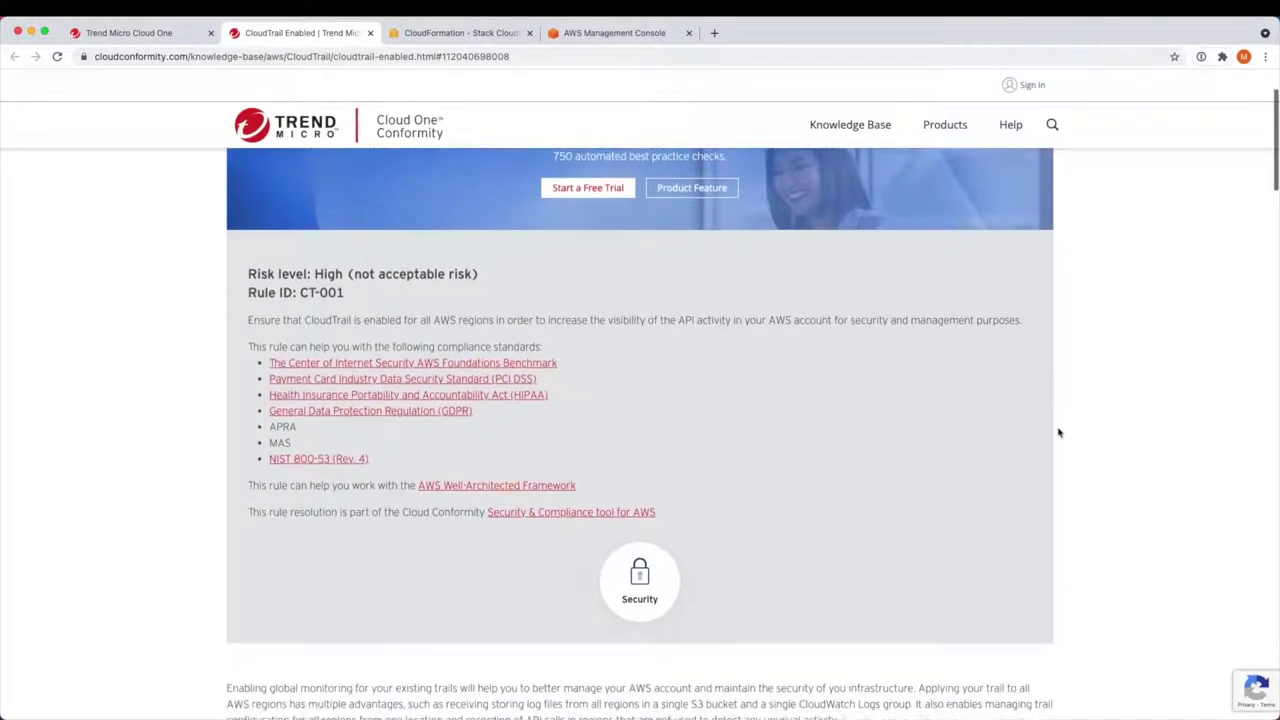
scroll(1059, 432, "down", 3)
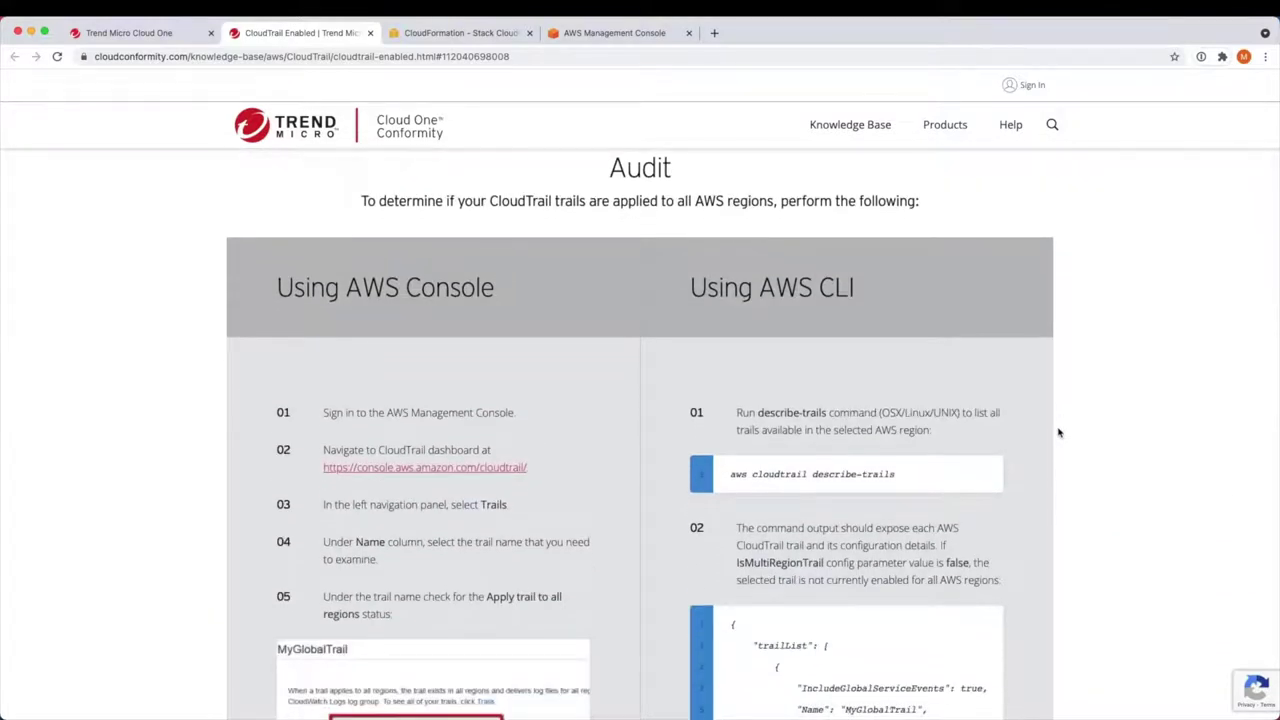
scroll(1059, 432, "down", 2)
scroll(1059, 432, "down", 6)
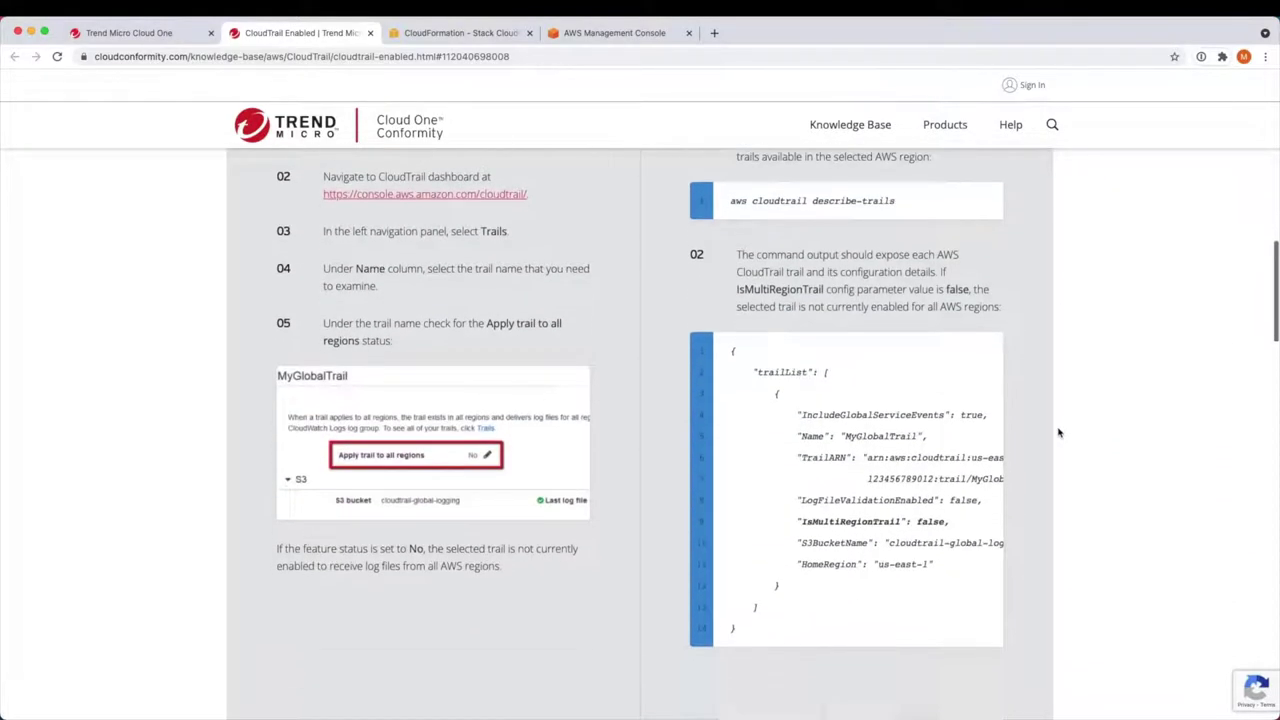
scroll(1059, 432, "down", 3)
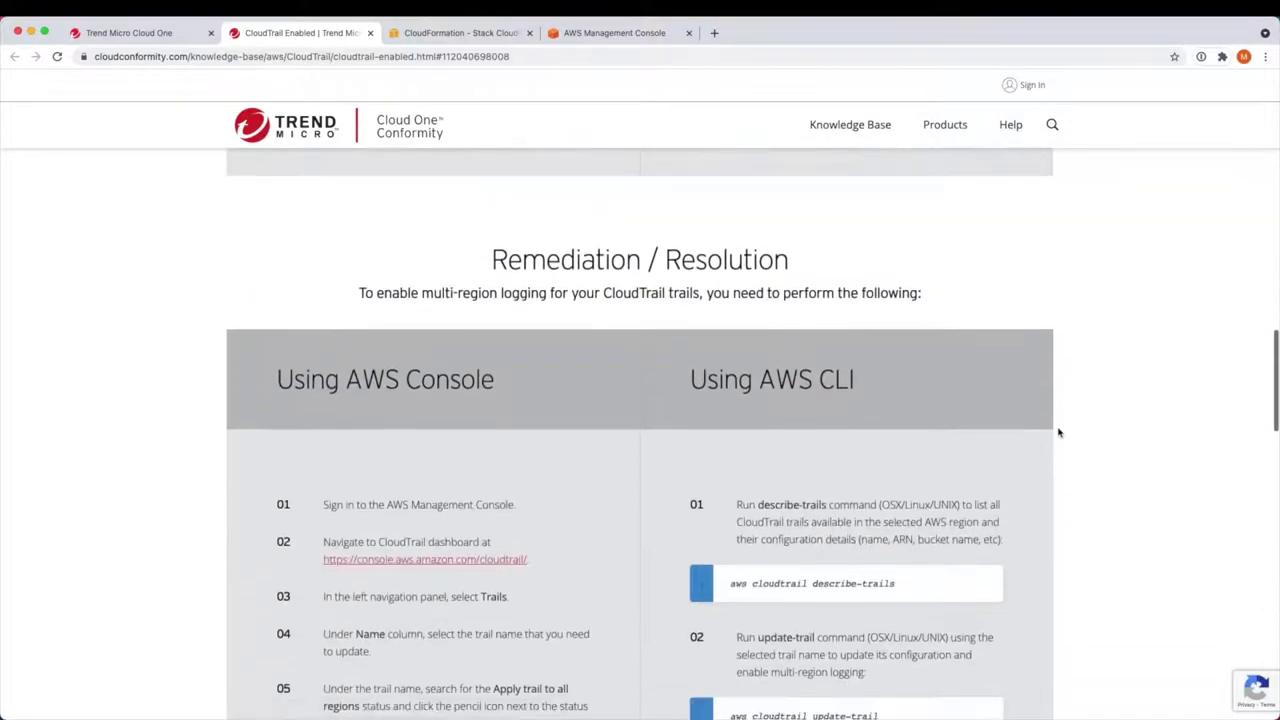
scroll(1059, 432, "down", 3)
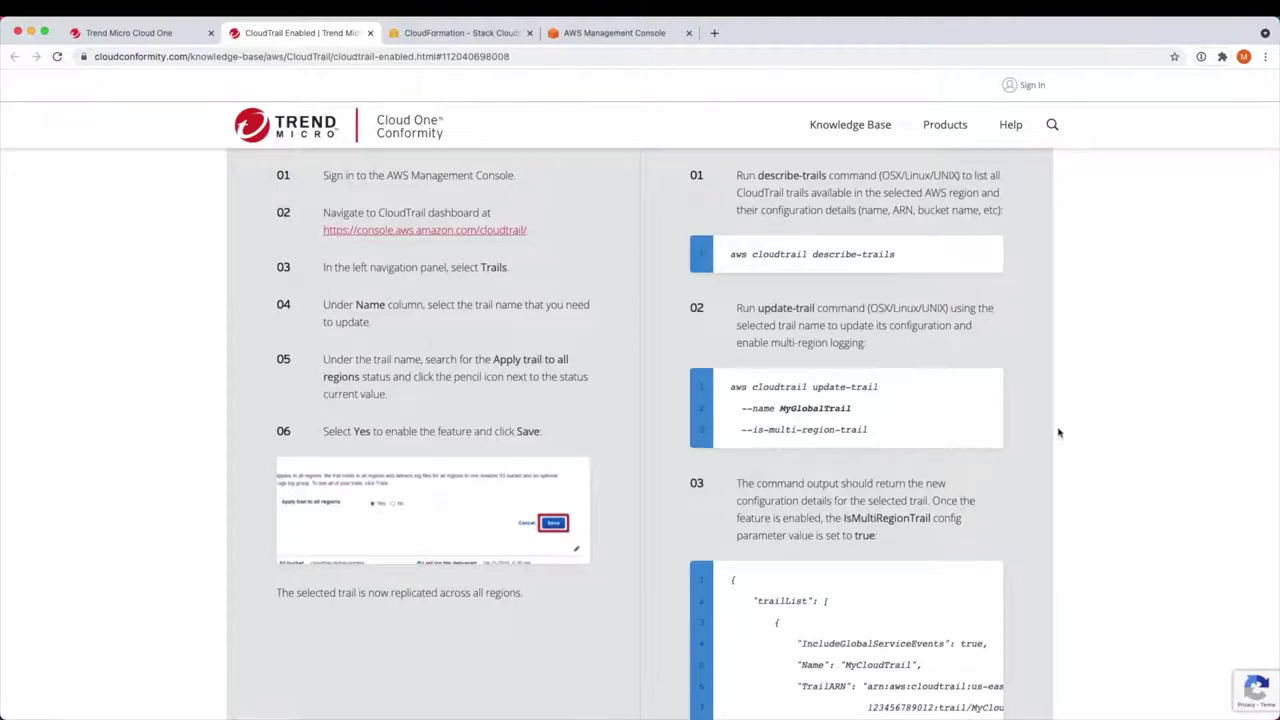
scroll(1059, 432, "down", 5)
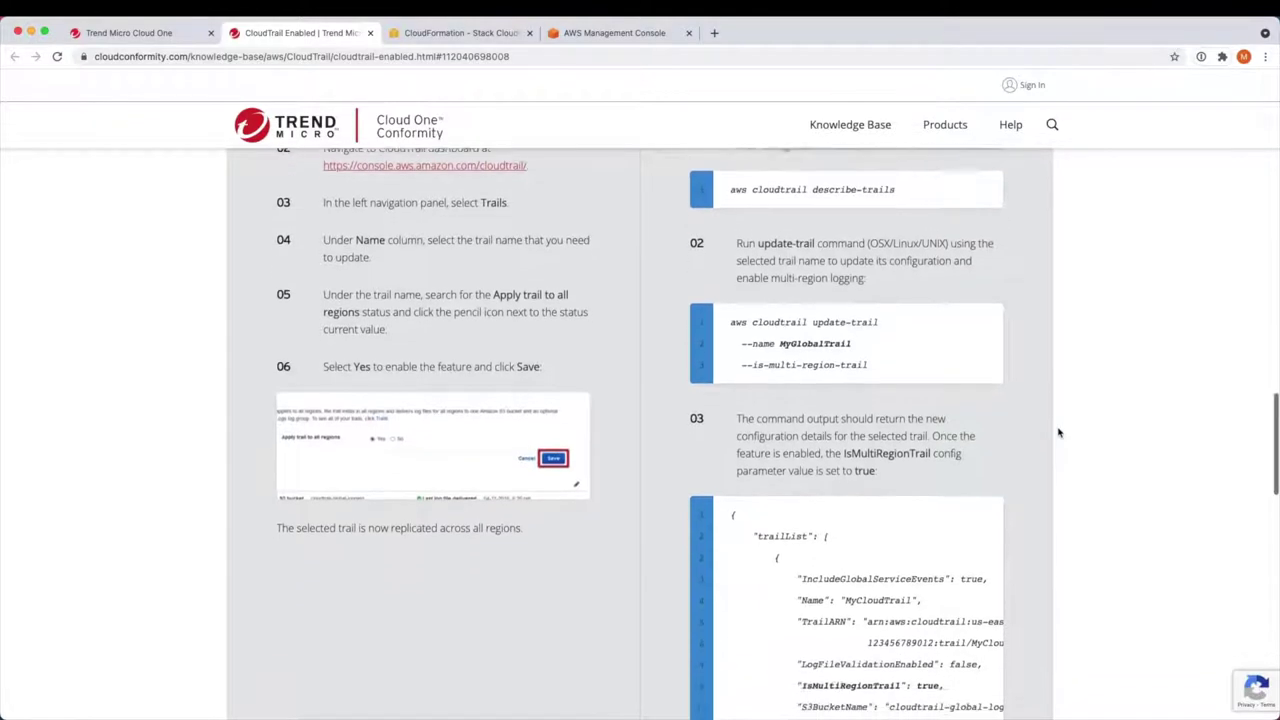
scroll(1059, 432, "down", 3)
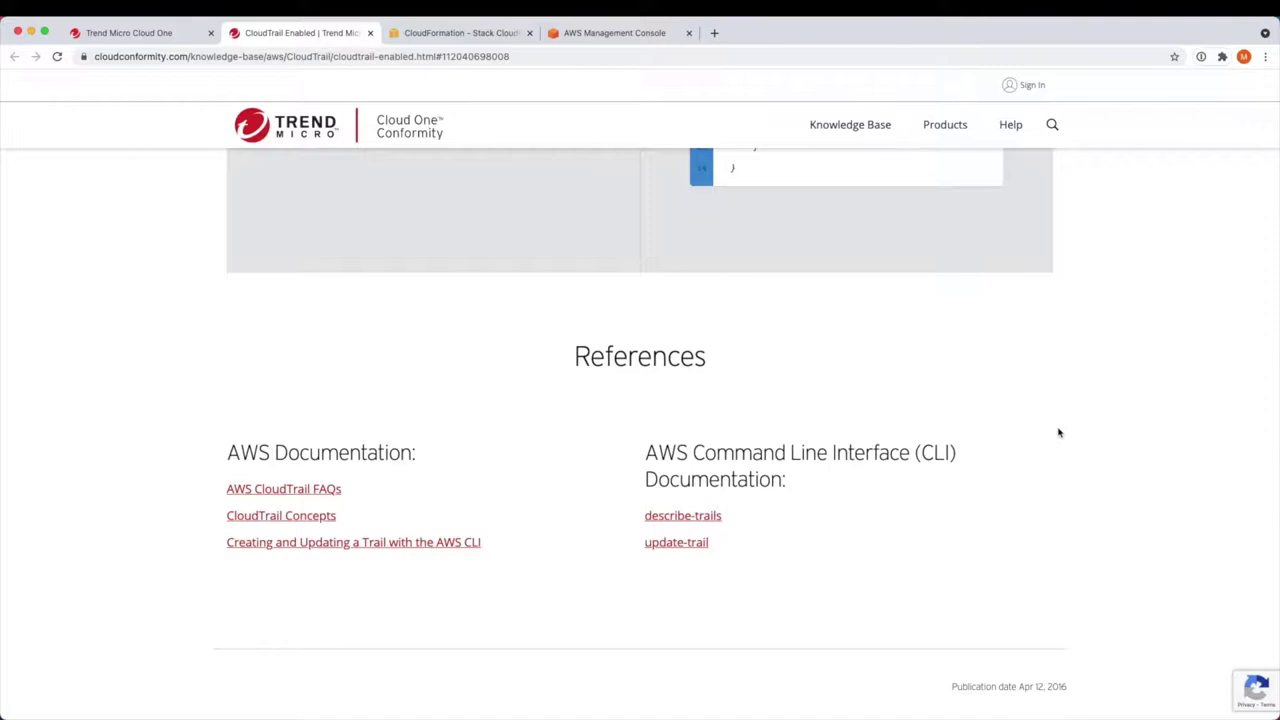
Step: Return to the Green Field account in Cloud One and browse all its checks by standard or framework
left_click(130, 32)
scroll(503, 443, "down", 1)
scroll(503, 443, "down", 2)
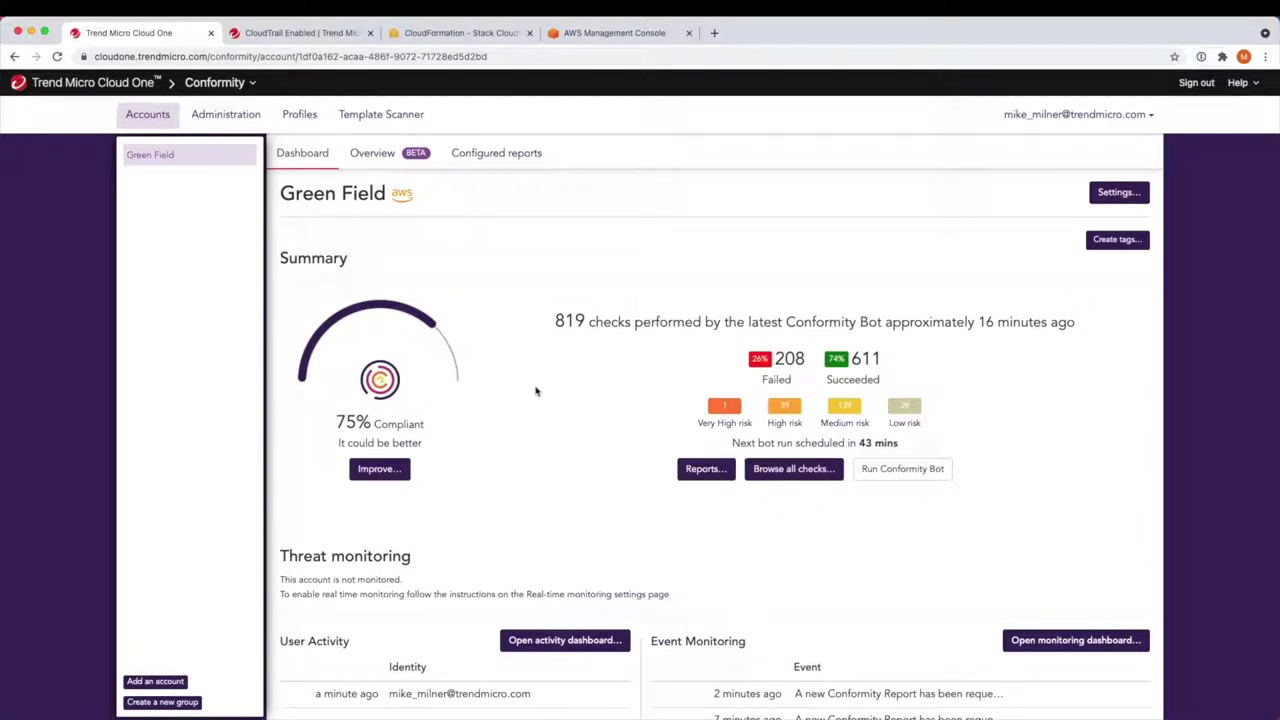
left_click(768, 475)
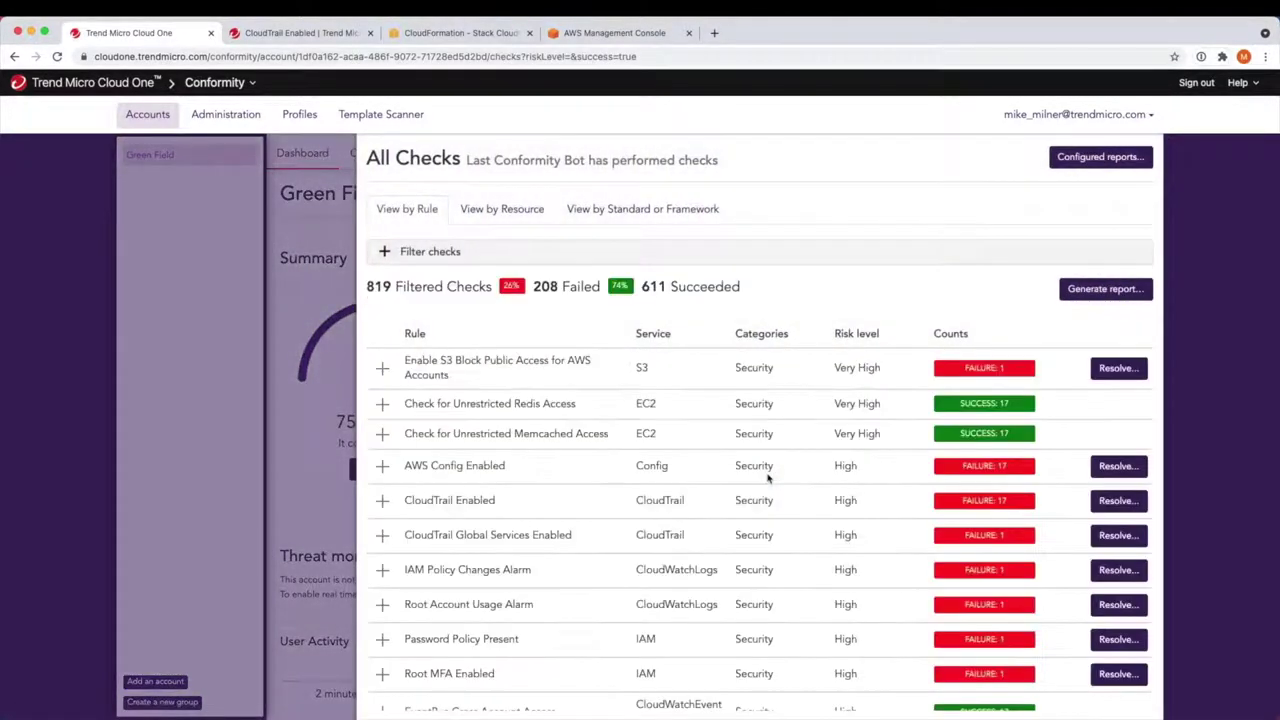
left_click(673, 210)
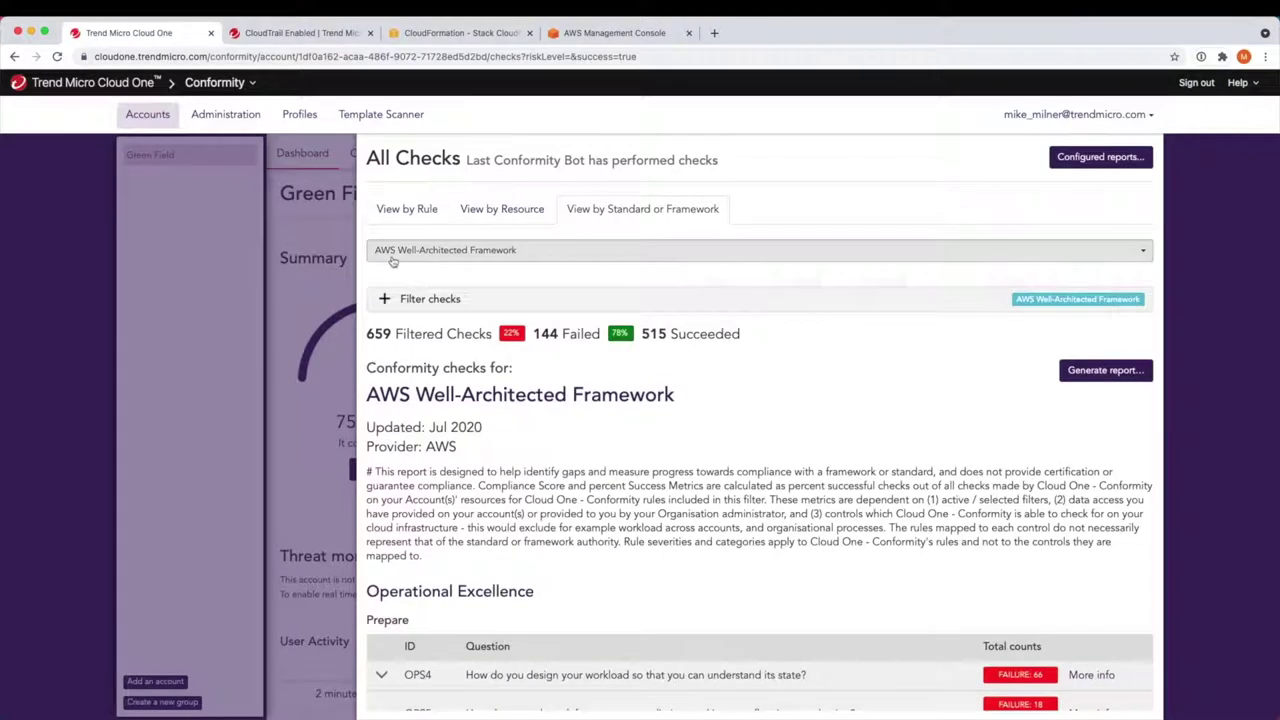
Step: Switch the compliance framework for the checks to PCI DSS v3.2.1
left_click(534, 255)
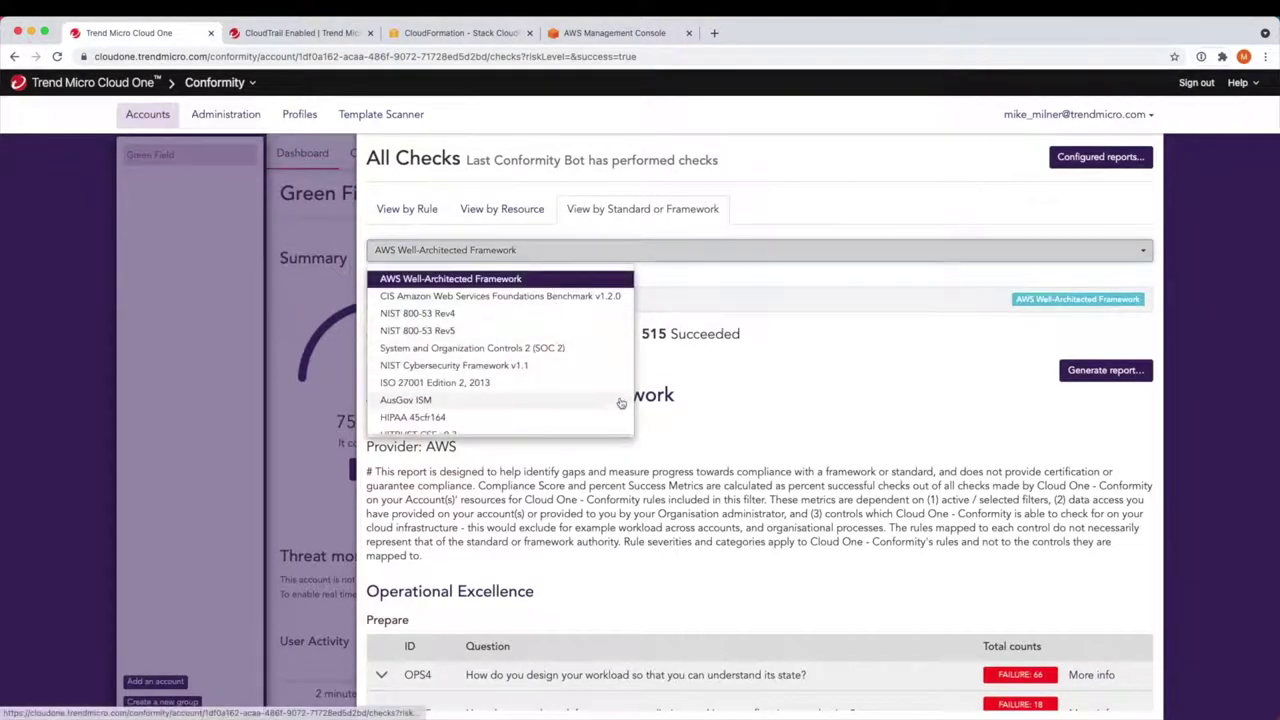
scroll(620, 403, "down", 3)
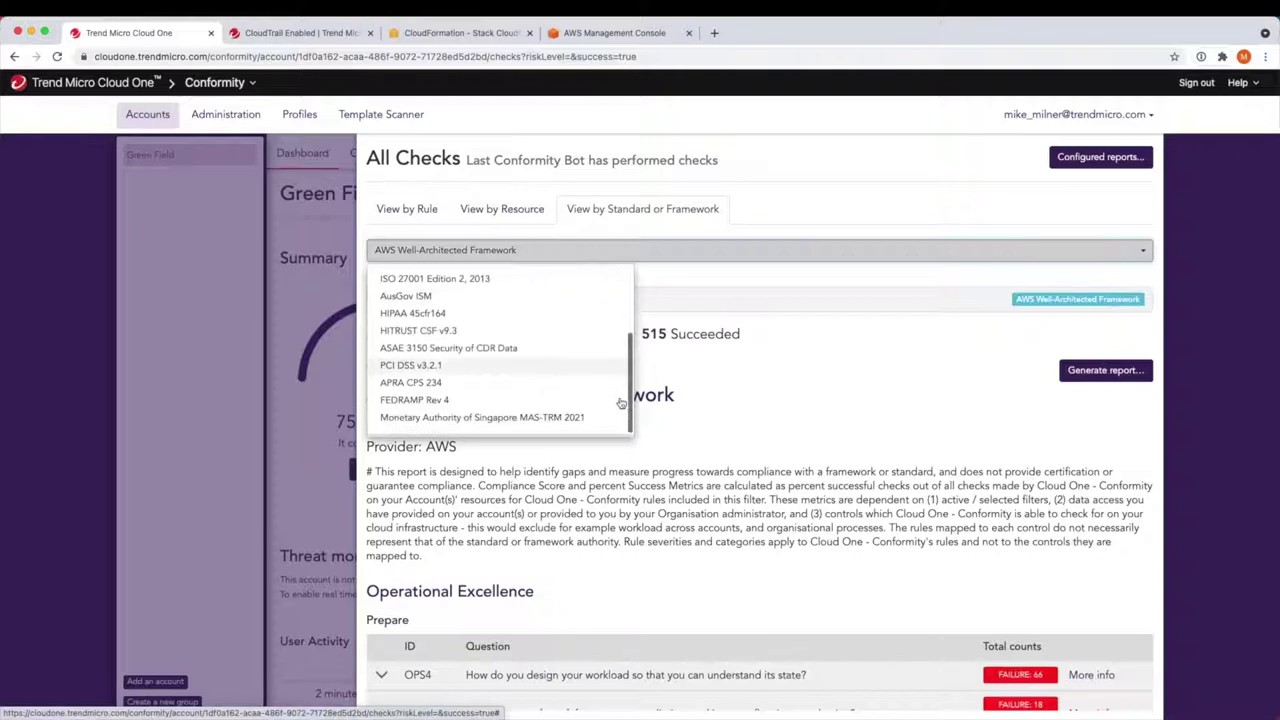
left_click(434, 366)
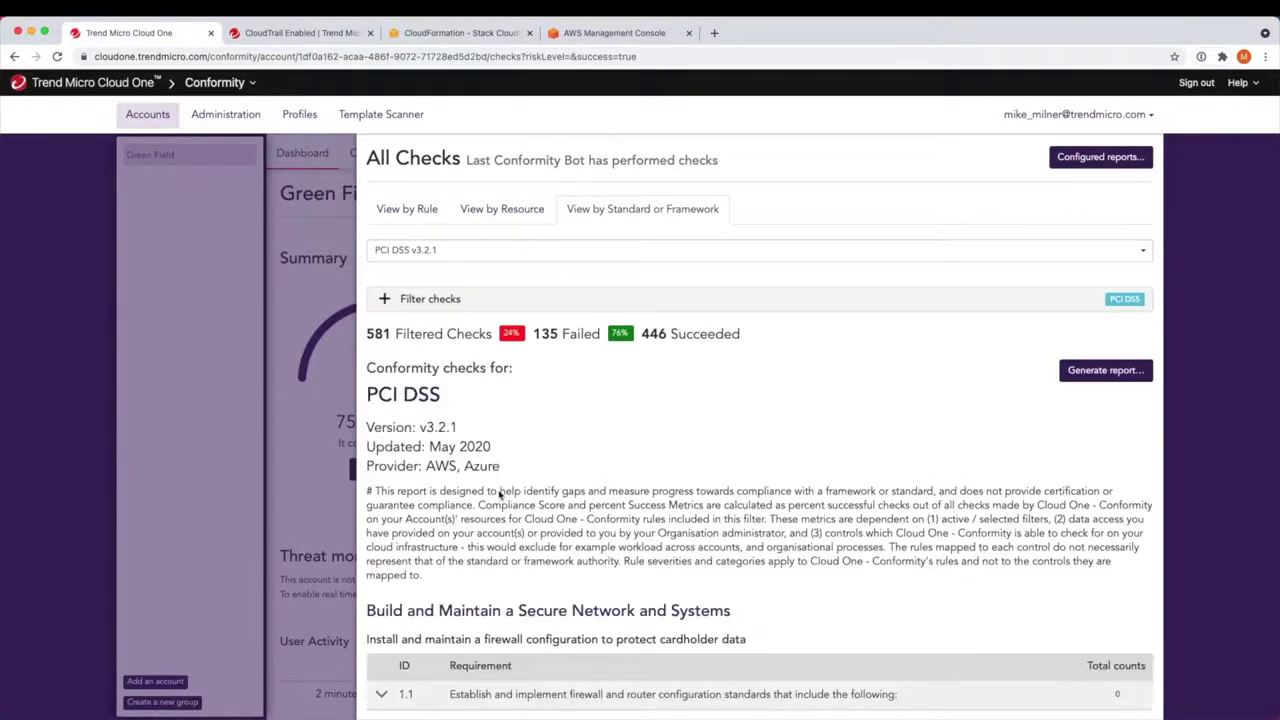
Step: Expand PCI DSS requirement 1.1.1 on approving and testing network connections and examine its rules
scroll(500, 494, "down", 4)
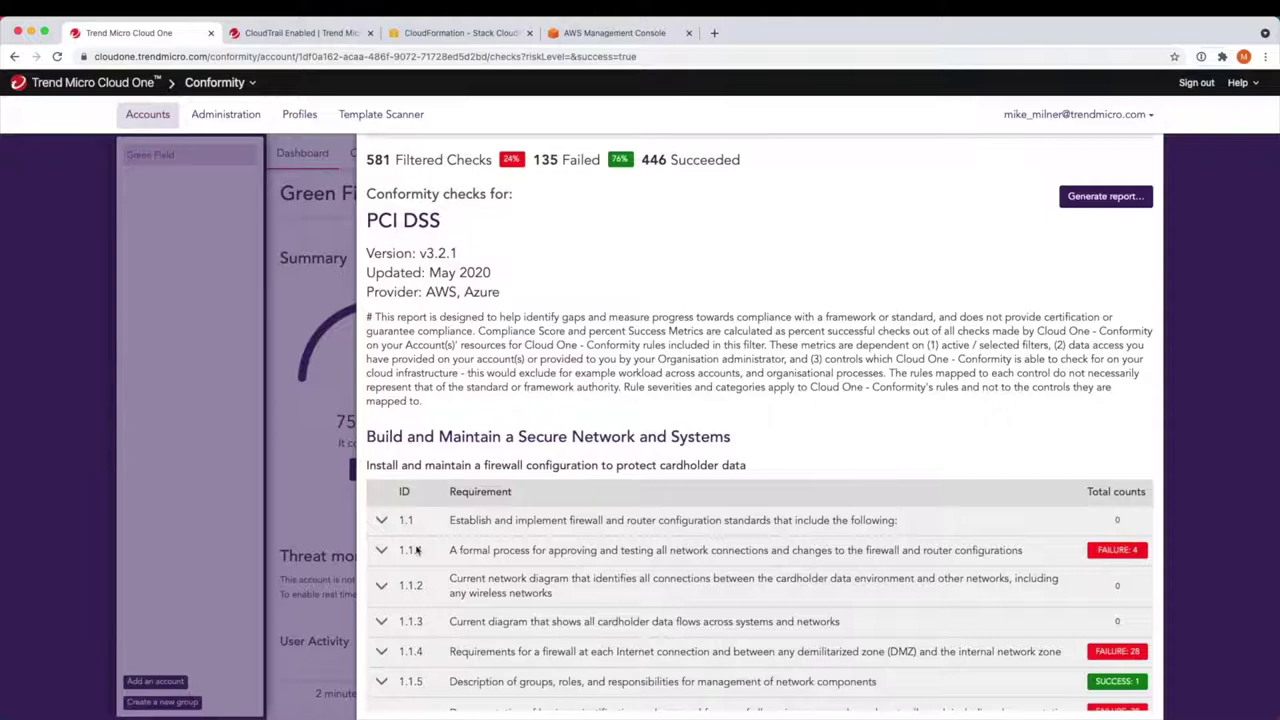
scroll(418, 550, "down", 1)
left_click(382, 530)
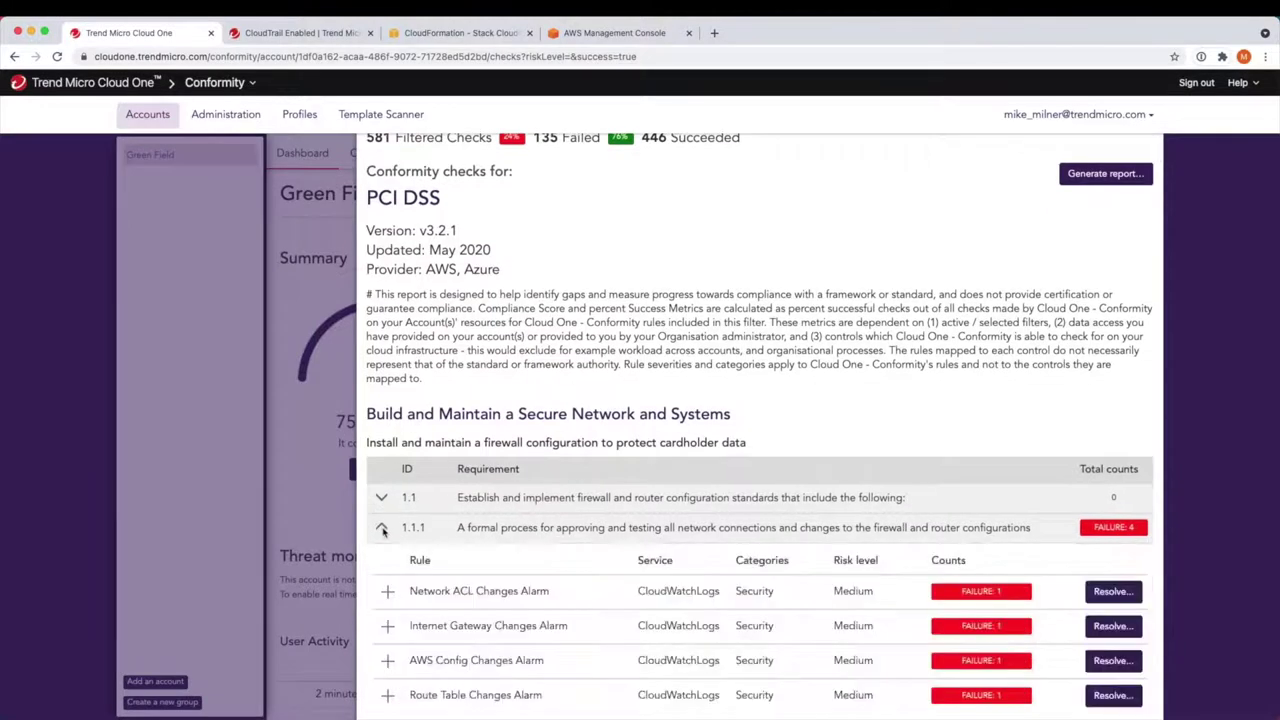
scroll(460, 560, "down", 2)
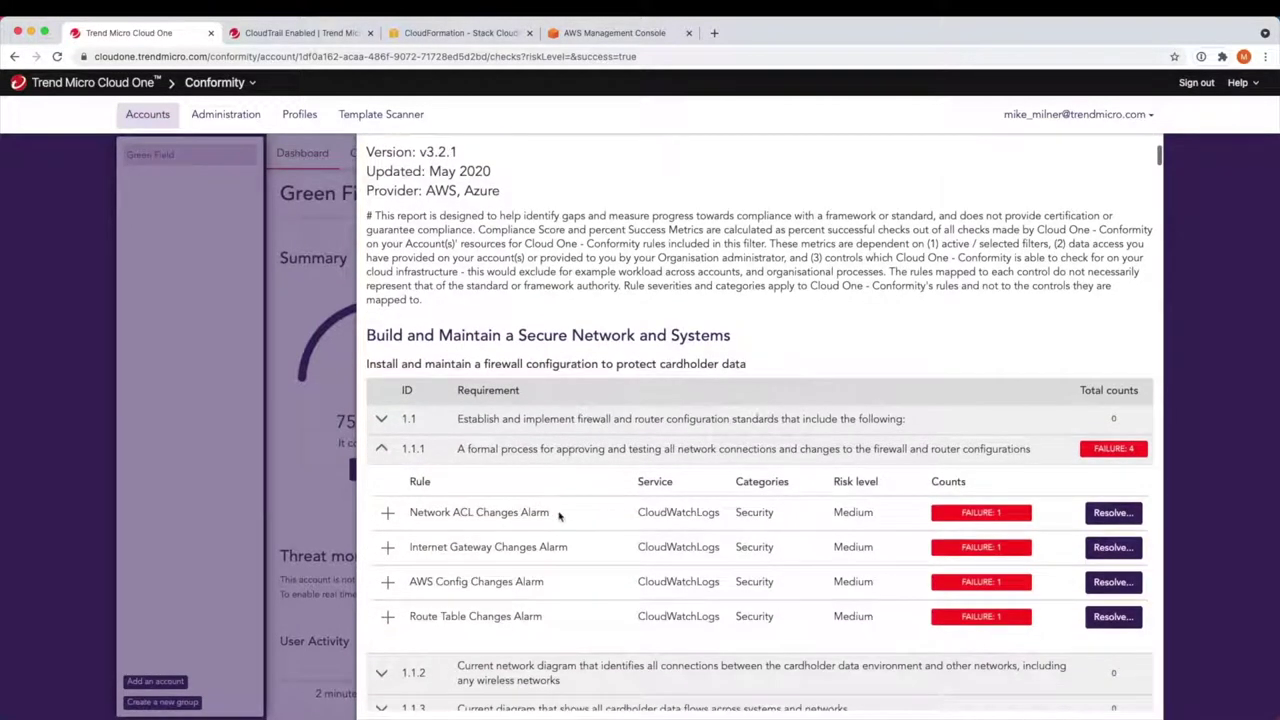